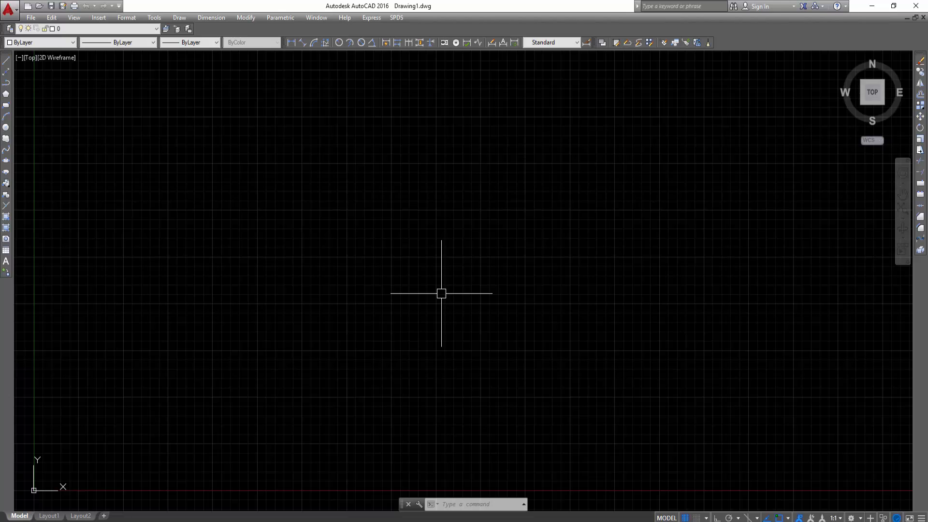
Set the drawing's length units to Architectural with a precision of 0'-0 1/8"
{"action": "type", "text": "U"}
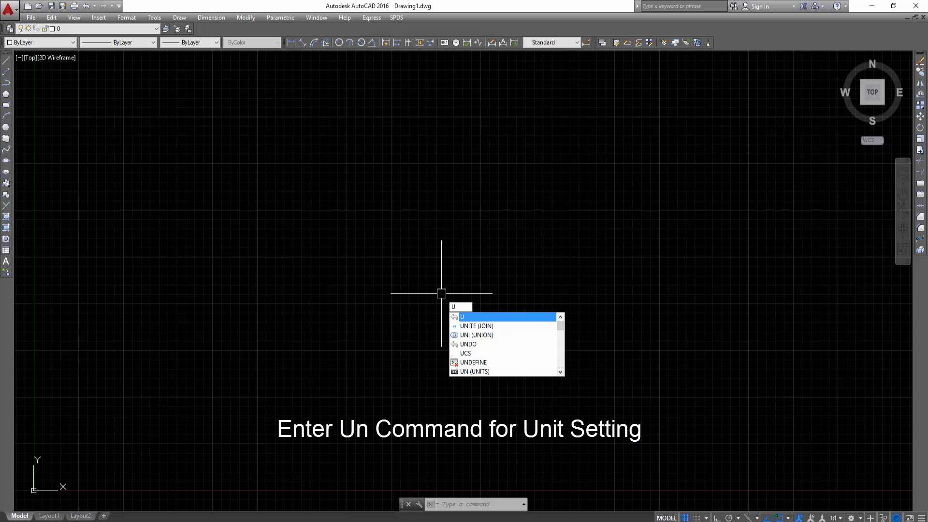
{"action": "type", "text": "N"}
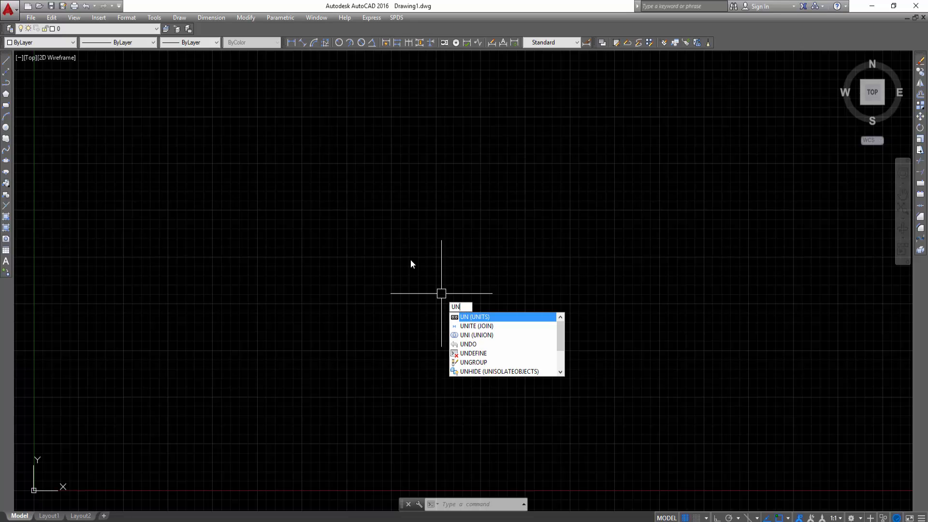
{"action": "key", "text": "Return"}
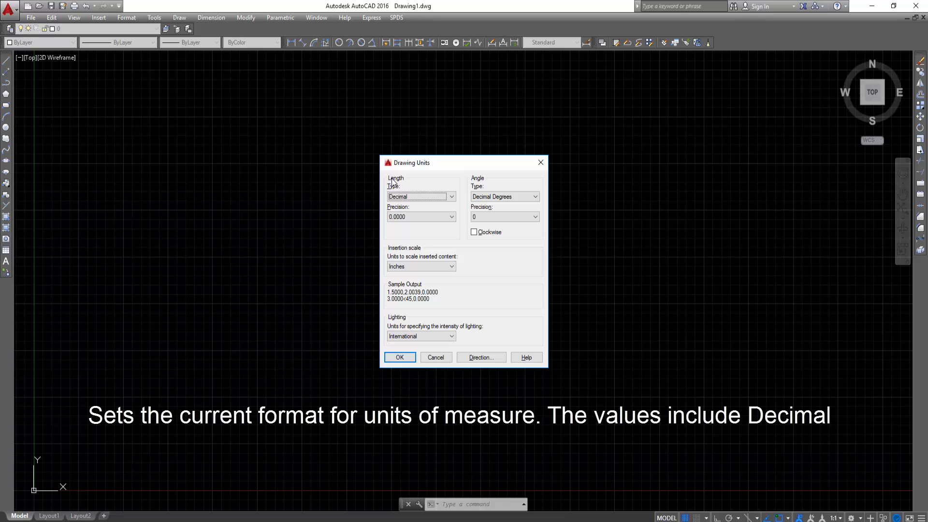
{"action": "left_click", "coordinate": [452, 197]}
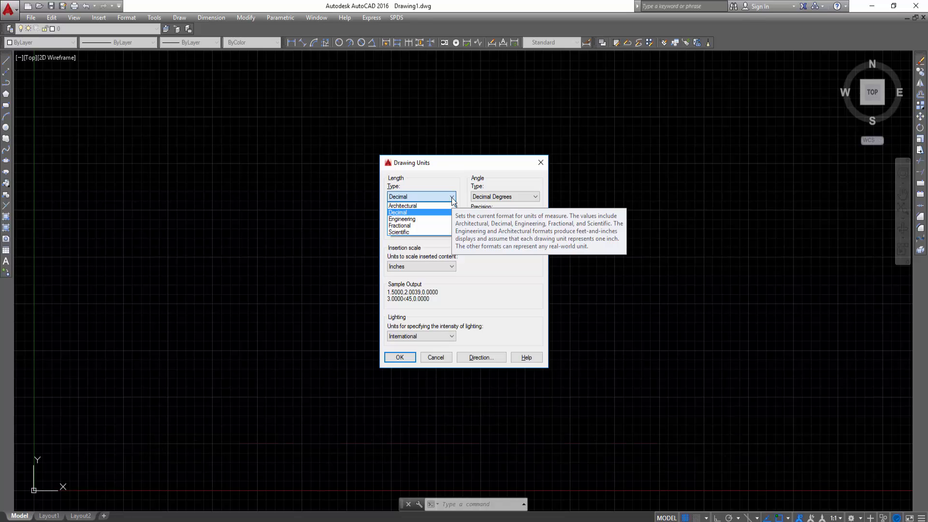
{"action": "left_click", "coordinate": [427, 205]}
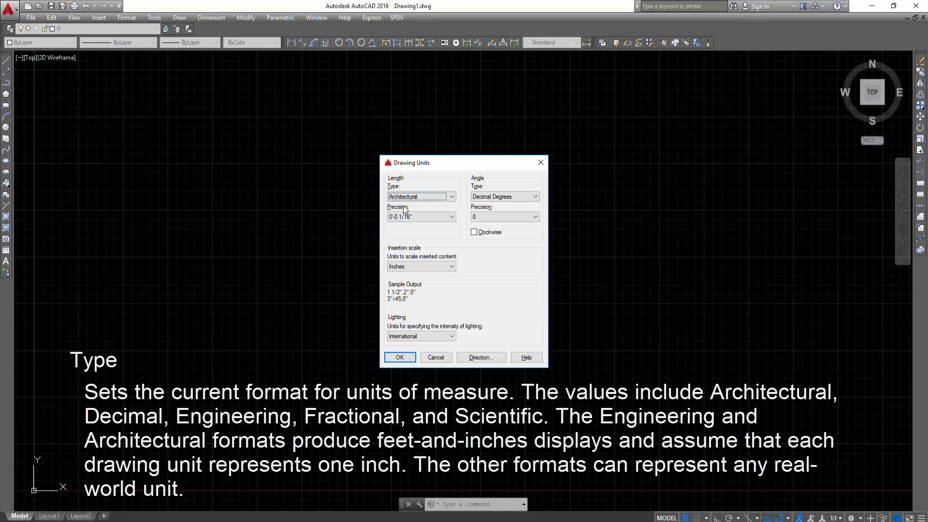
{"action": "left_click", "coordinate": [453, 217]}
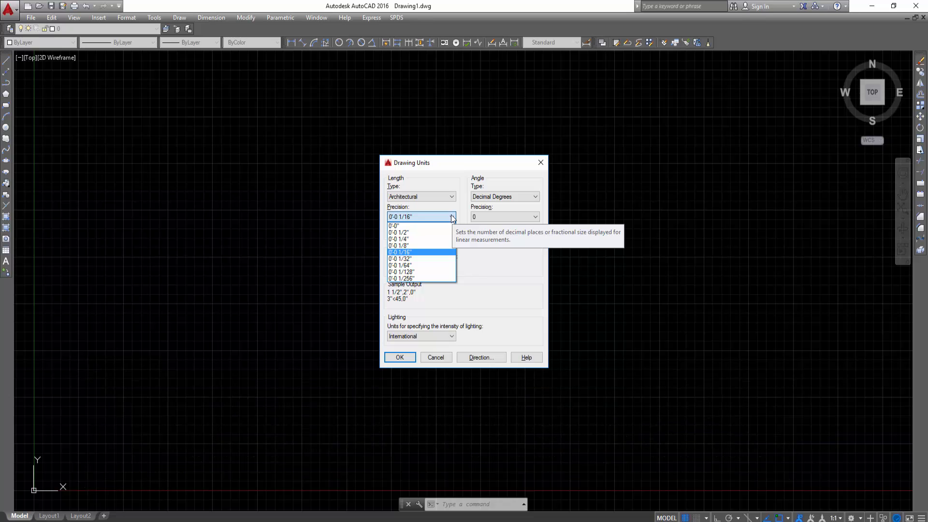
{"action": "left_click", "coordinate": [408, 246]}
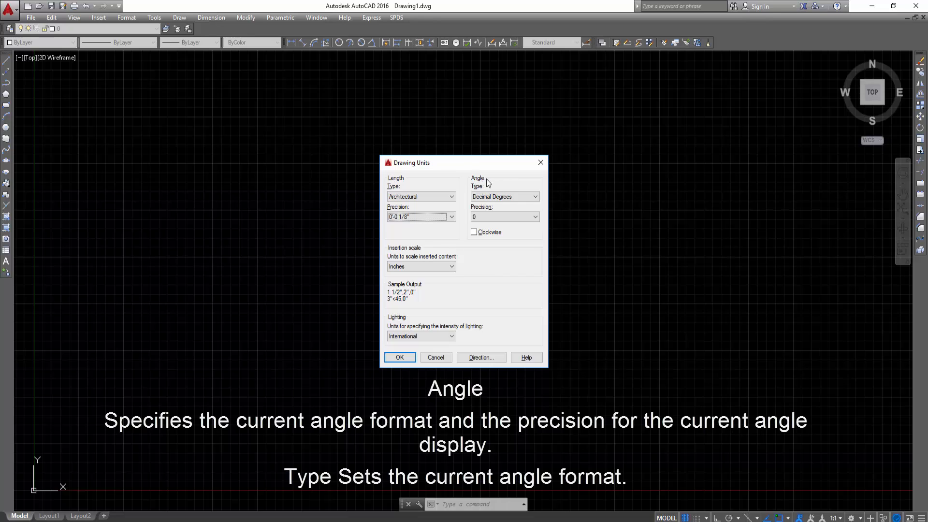
Set the drawing's angle type to Decimal Degrees with a precision of 0.00
{"action": "left_click", "coordinate": [533, 196]}
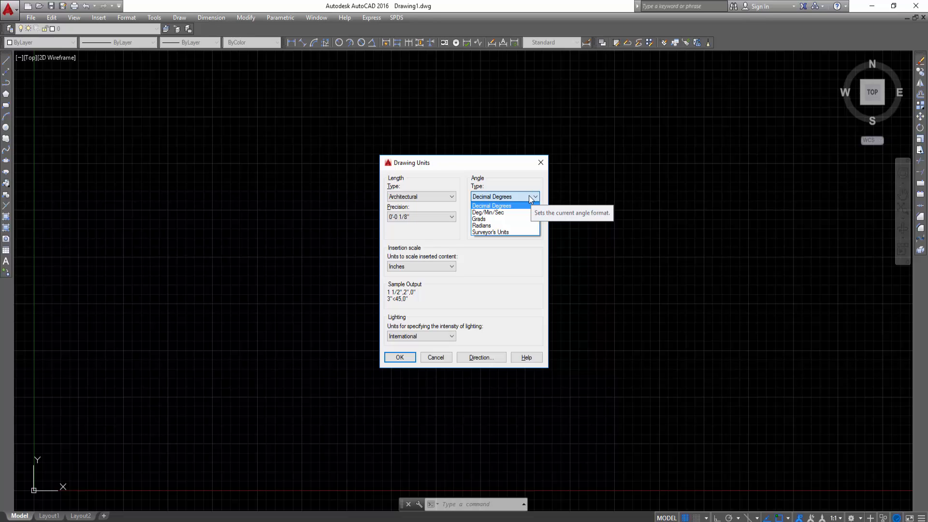
{"action": "left_click", "coordinate": [491, 206]}
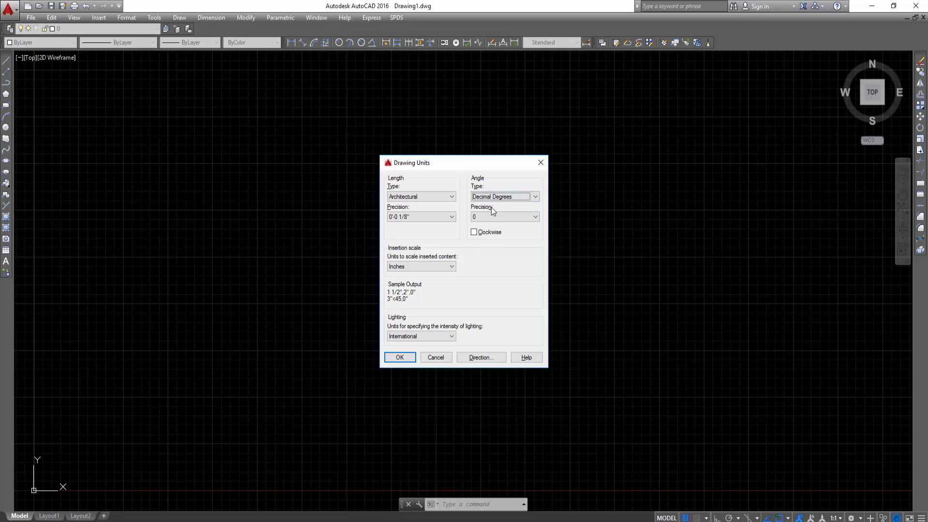
{"action": "left_click", "coordinate": [535, 220]}
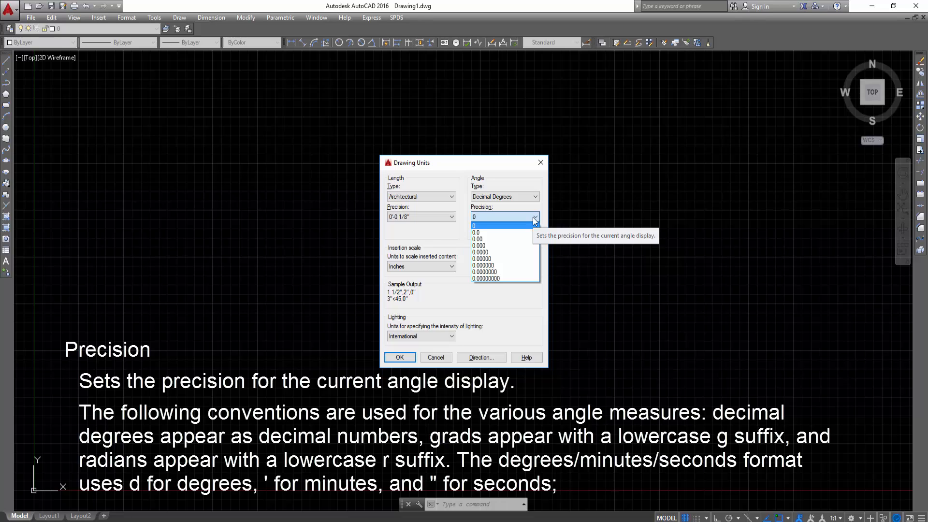
{"action": "left_click", "coordinate": [481, 239]}
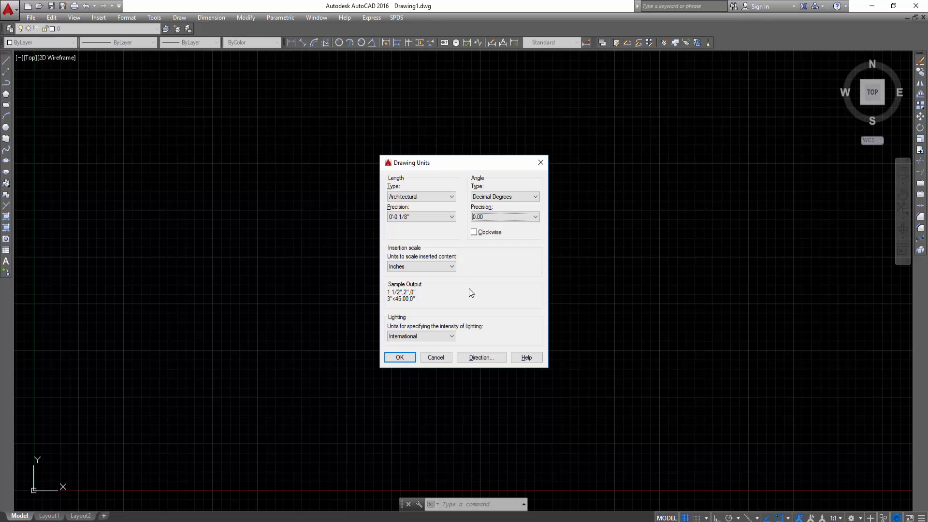
Keep Inches as the insertion scale for inserted content and accept the drawing unit settings
{"action": "mouse_move", "coordinate": [446, 272]}
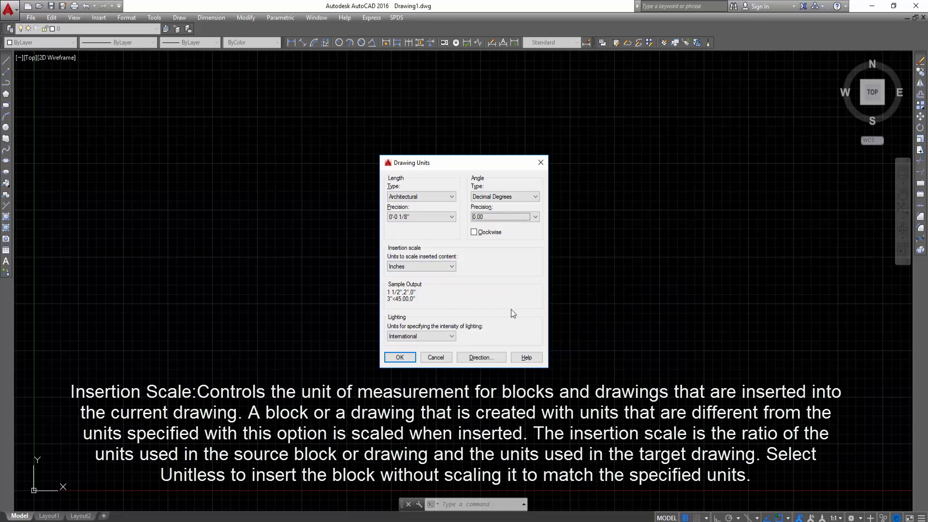
{"action": "left_click", "coordinate": [442, 270]}
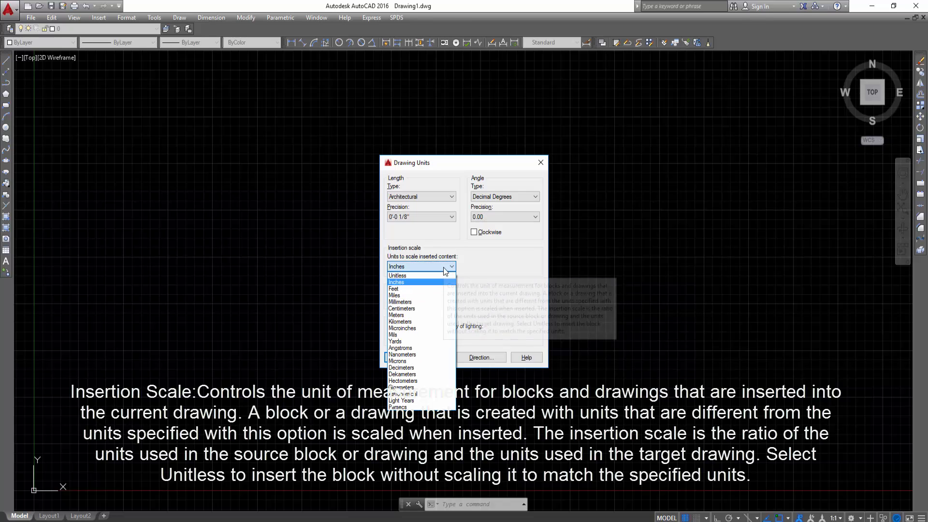
{"action": "left_click", "coordinate": [445, 269]}
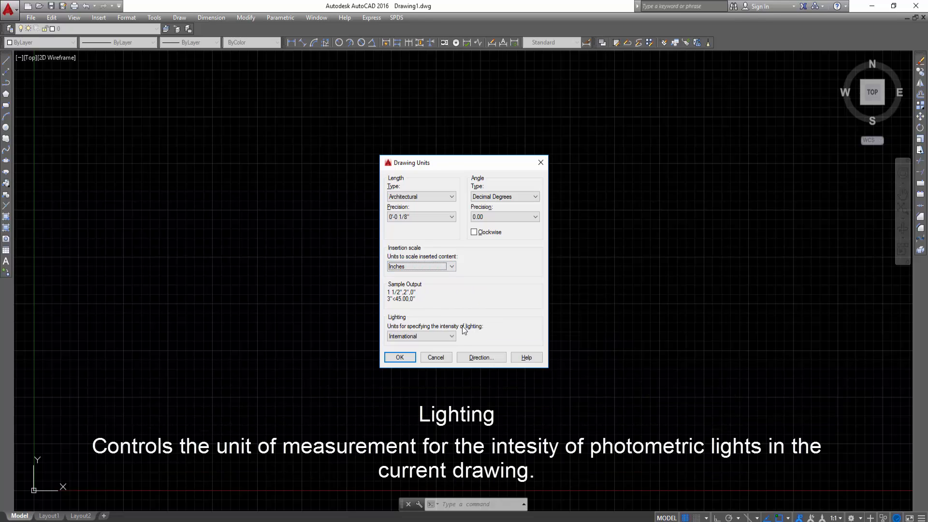
{"action": "mouse_move", "coordinate": [445, 338]}
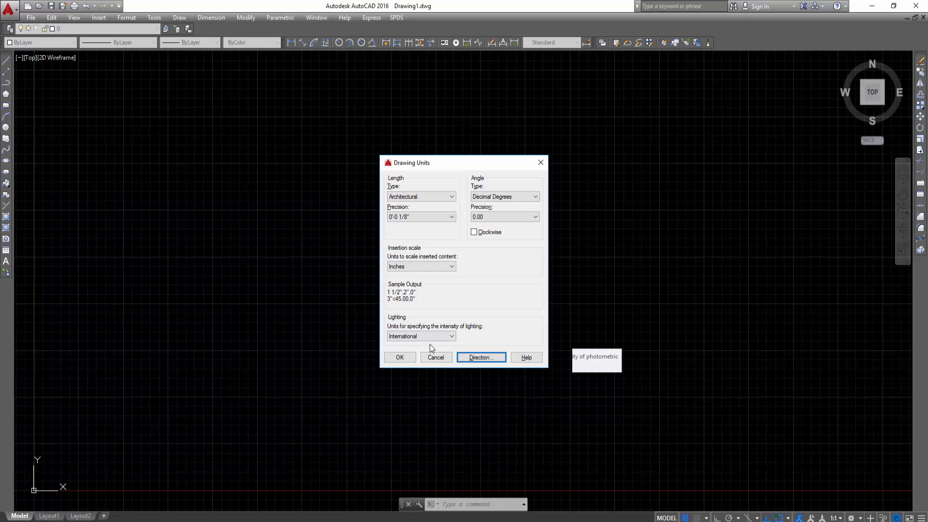
{"action": "left_click", "coordinate": [404, 361]}
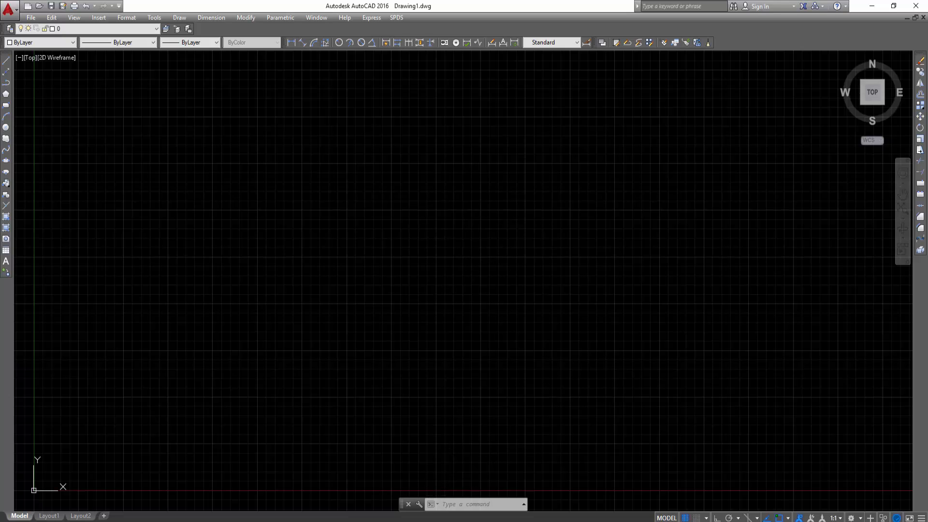
{"action": "key", "text": "Escape"}
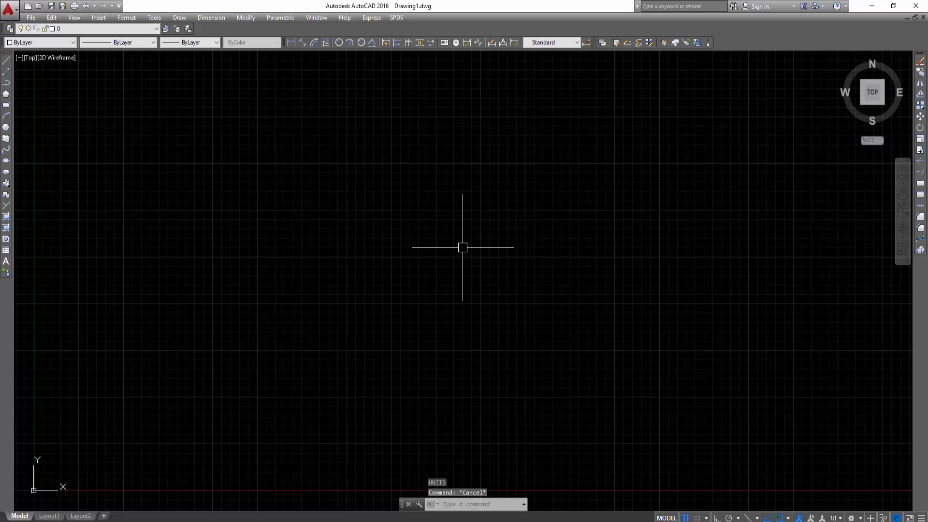
Open the Dimension Style Manager and examine the available styles, the Standard style's preview and the style display filter
{"action": "type", "text": "D"}
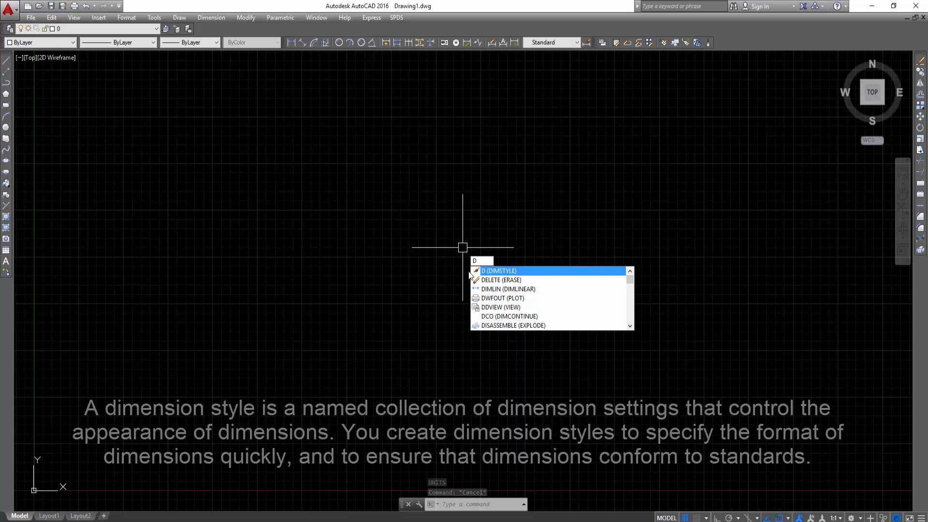
{"action": "left_click", "coordinate": [506, 273]}
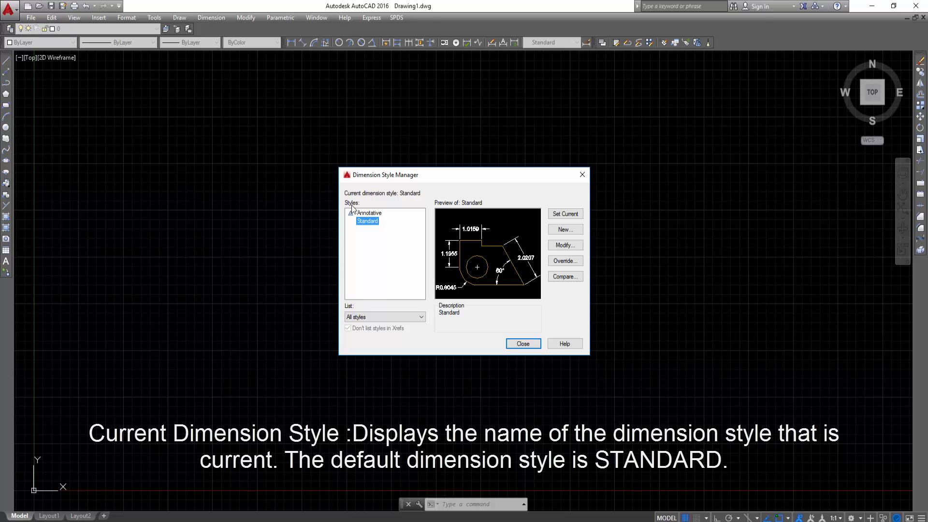
{"action": "mouse_move", "coordinate": [372, 219]}
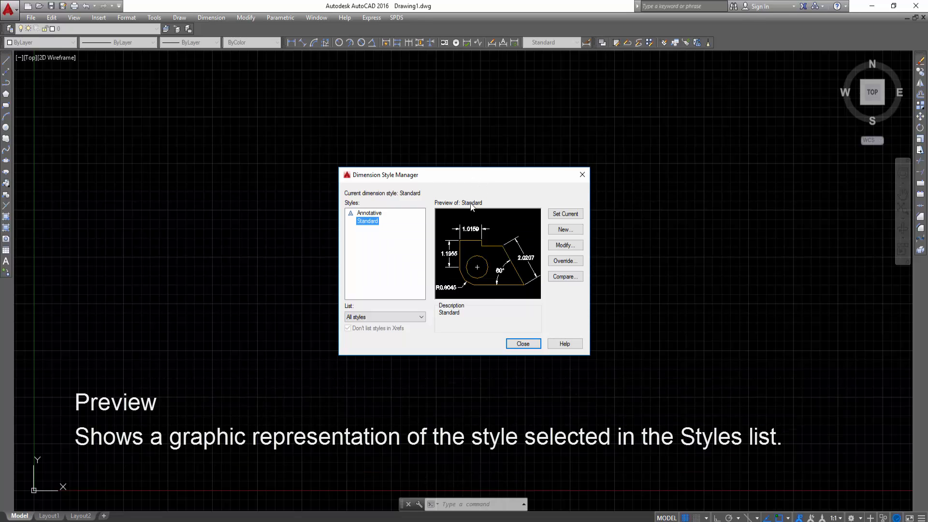
{"action": "mouse_move", "coordinate": [476, 244]}
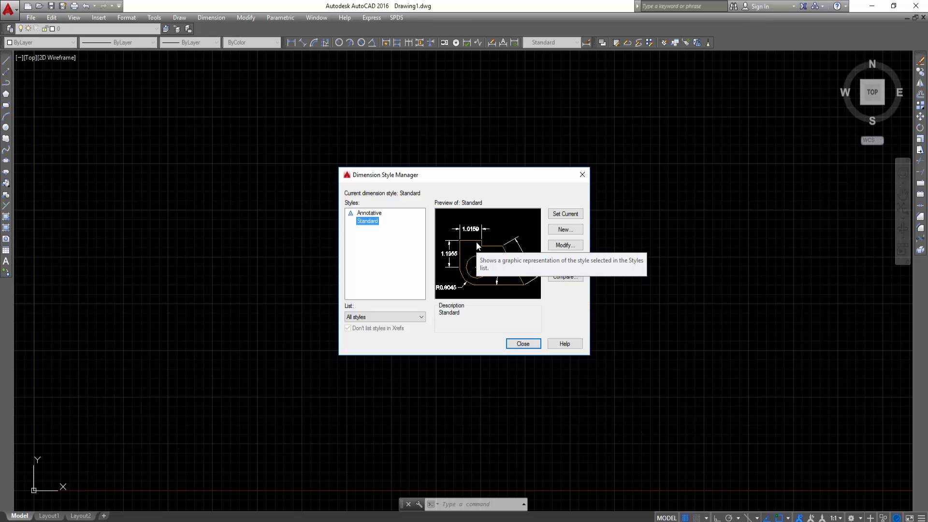
{"action": "left_click", "coordinate": [421, 317]}
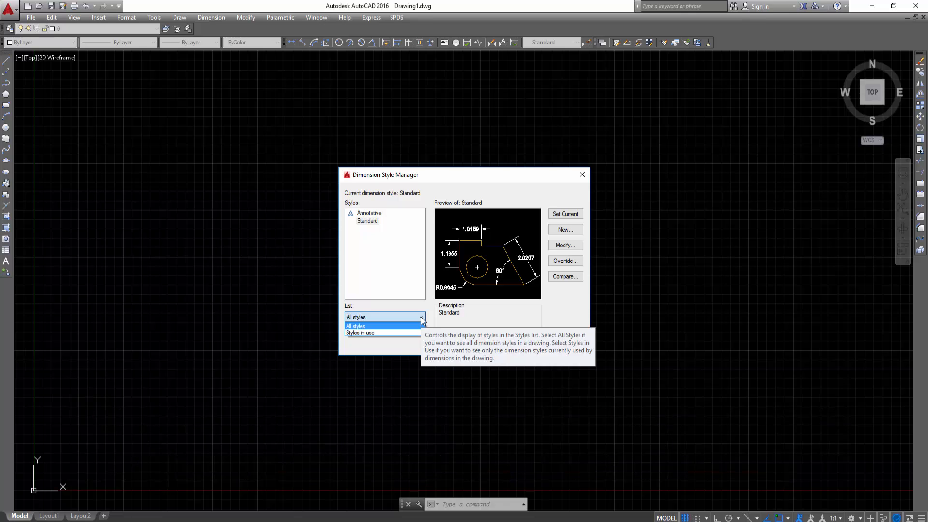
{"action": "left_click", "coordinate": [422, 318]}
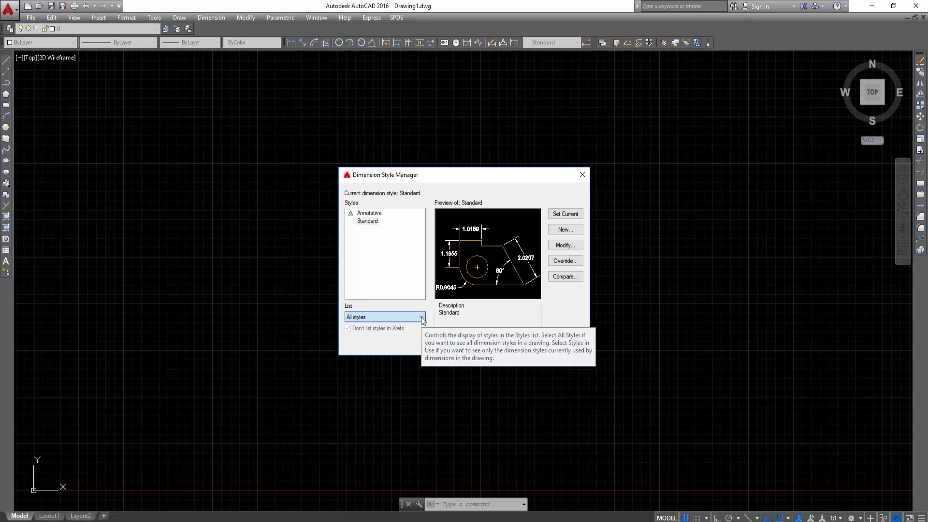
Modify the Standard dimension style's primary linear units to Architectural format with a precision of 0'-0 1/8"
{"action": "left_click", "coordinate": [560, 247]}
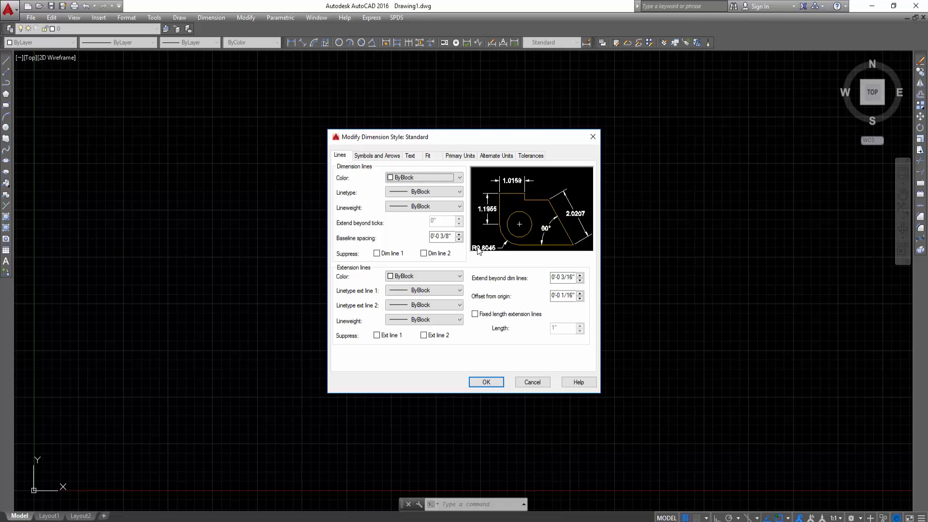
{"action": "left_click", "coordinate": [467, 156]}
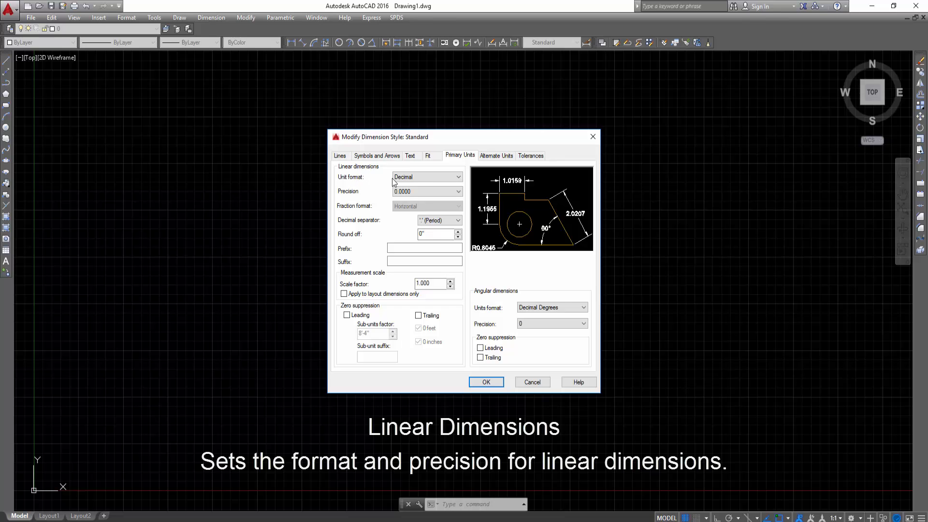
{"action": "left_click", "coordinate": [456, 178]}
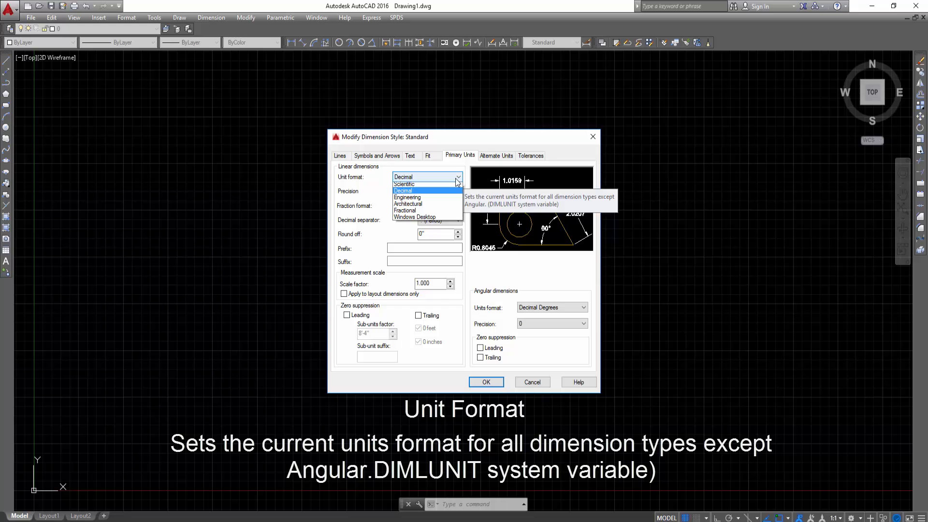
{"action": "left_click", "coordinate": [430, 207]}
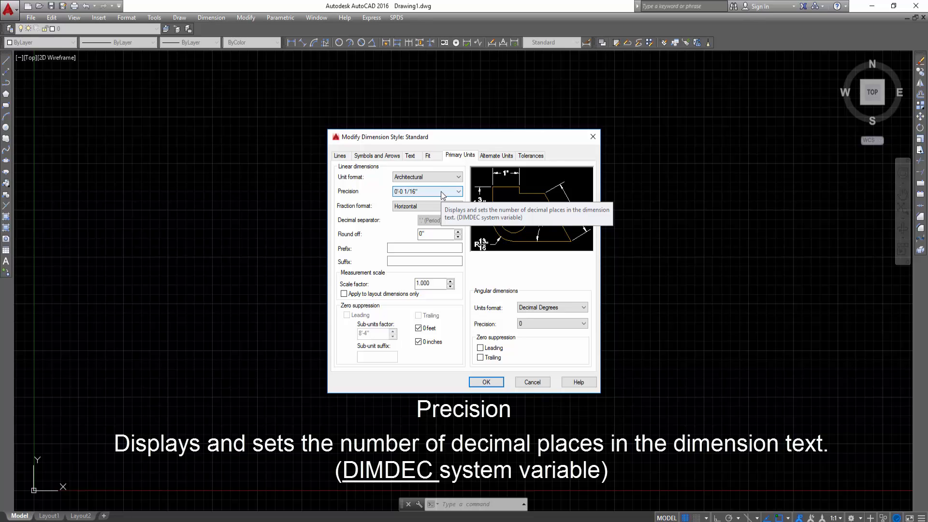
{"action": "left_click", "coordinate": [440, 191]}
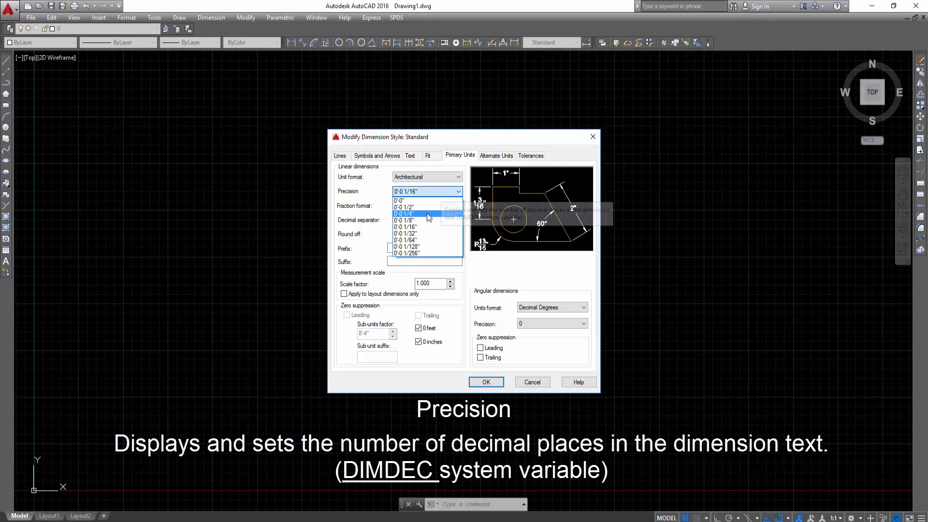
{"action": "left_click", "coordinate": [423, 220]}
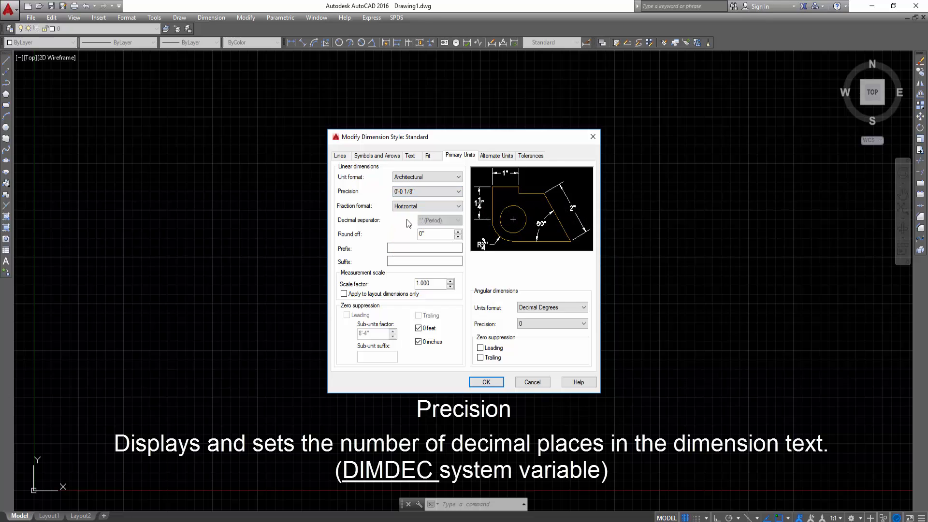
Try the Diagonal fraction format for linear dimensions and switch back to Horizontal
{"action": "left_click", "coordinate": [434, 206]}
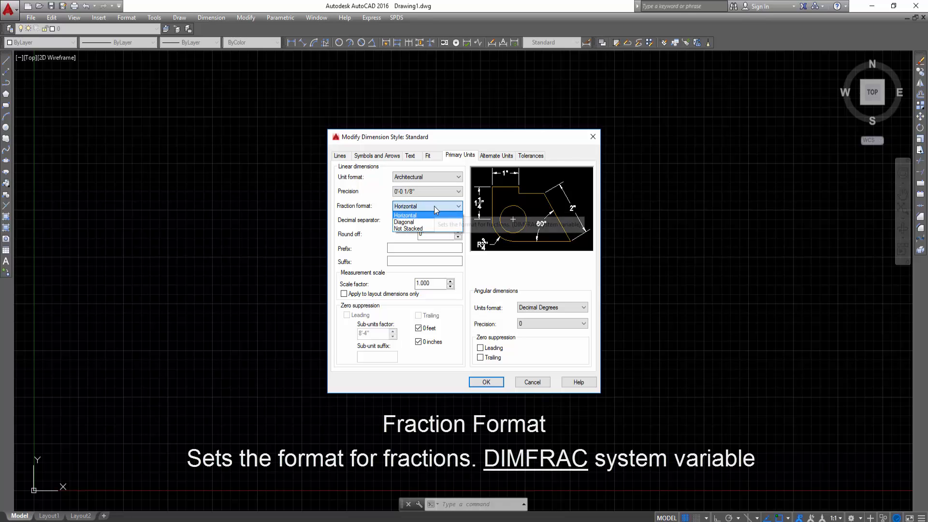
{"action": "left_click", "coordinate": [422, 221]}
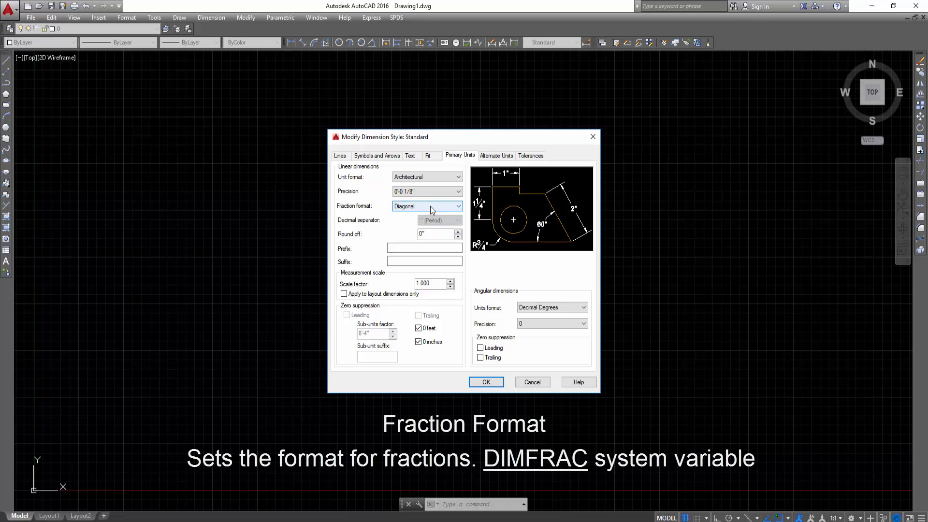
{"action": "left_click", "coordinate": [430, 206]}
{"action": "left_click", "coordinate": [424, 214]}
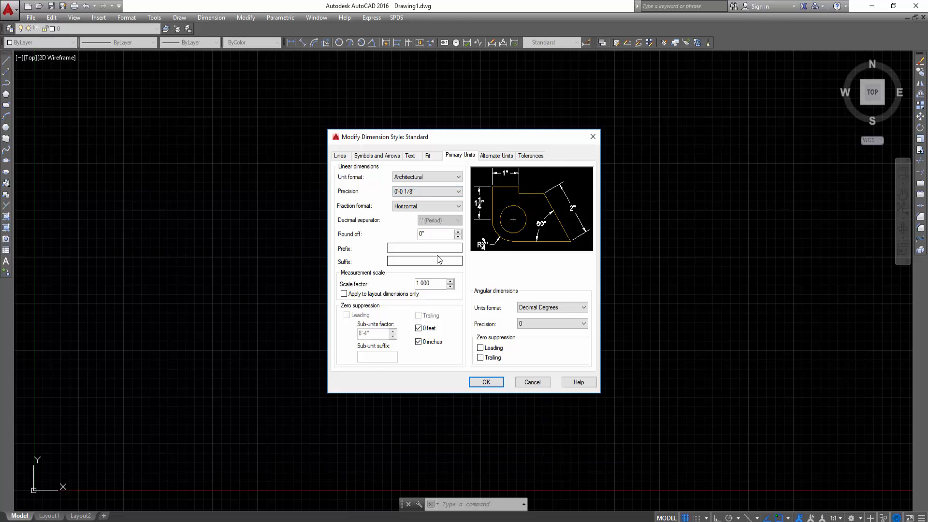
Set the first and second arrowheads of the Standard dimension style to Architectural tick
{"action": "left_click", "coordinate": [377, 155]}
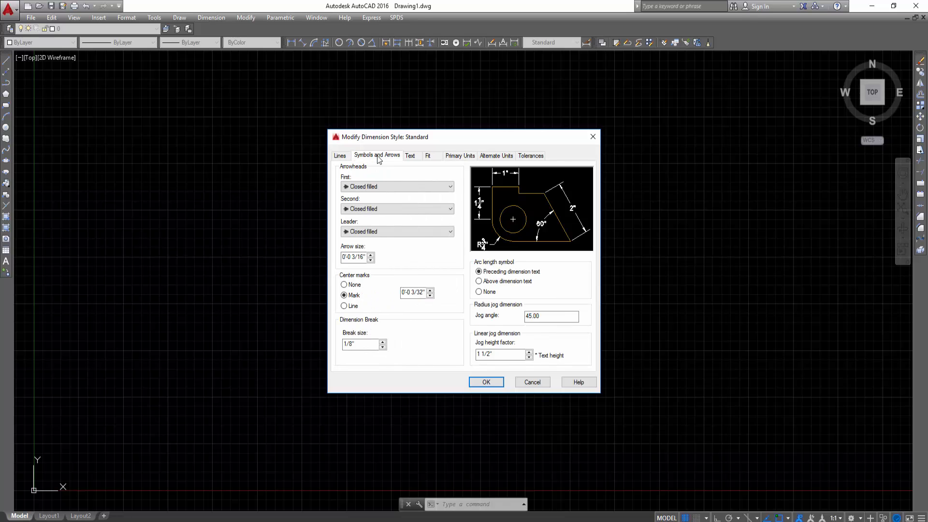
{"action": "left_click", "coordinate": [383, 189]}
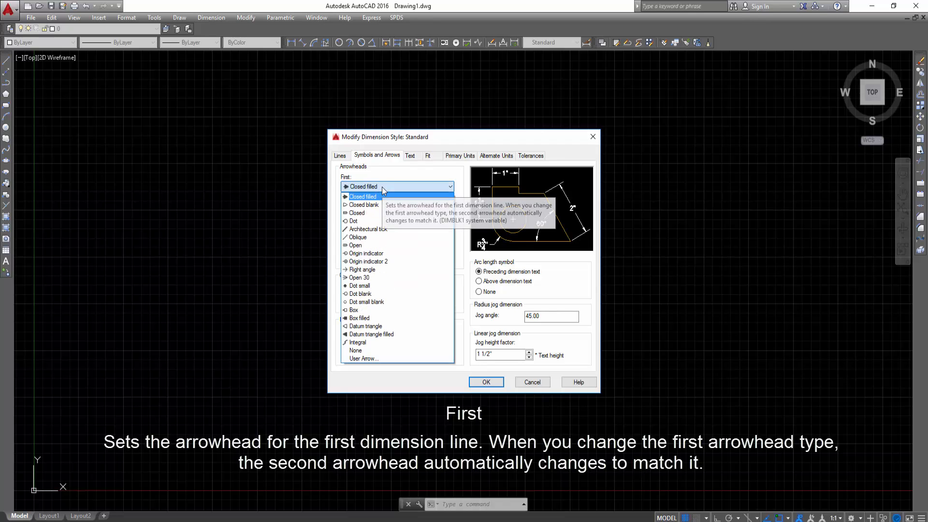
{"action": "left_click", "coordinate": [382, 229]}
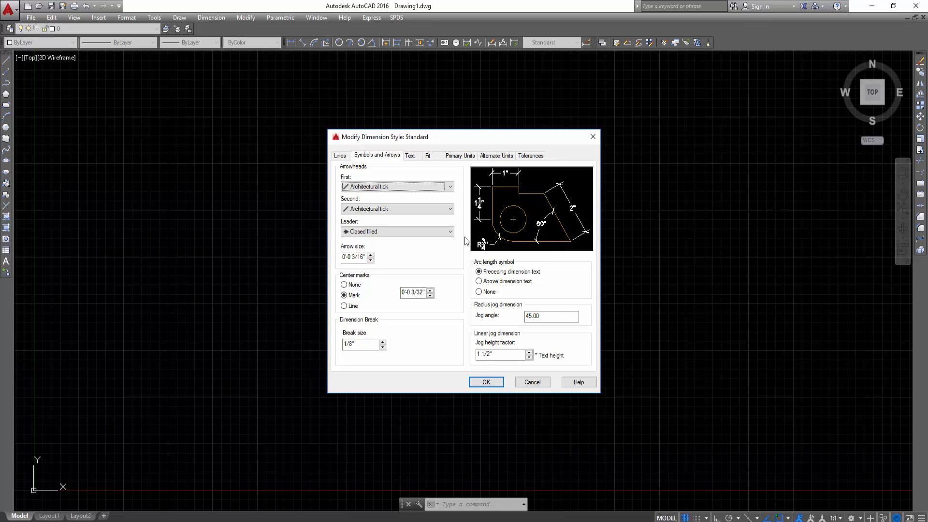
Apply the changes to the Standard dimension style and close the Dimension Style Manager
{"action": "left_click", "coordinate": [486, 382]}
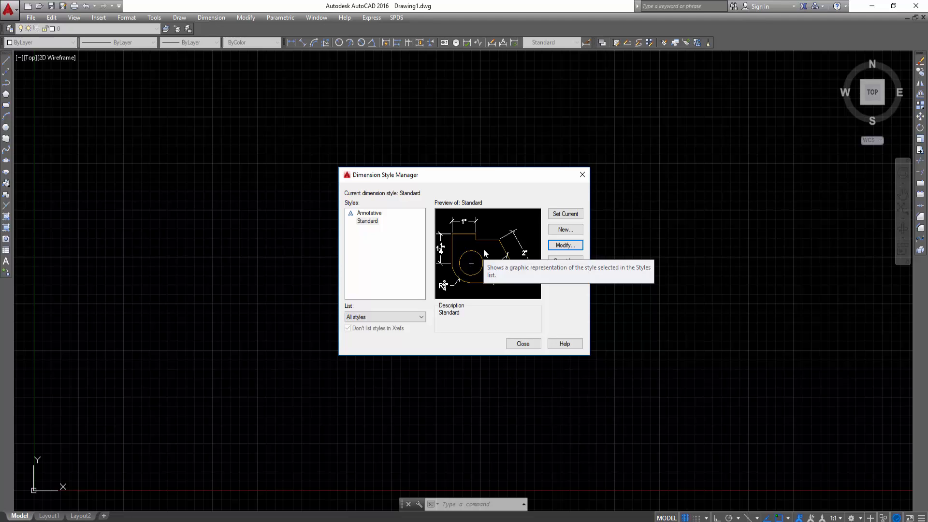
{"action": "left_click", "coordinate": [522, 345]}
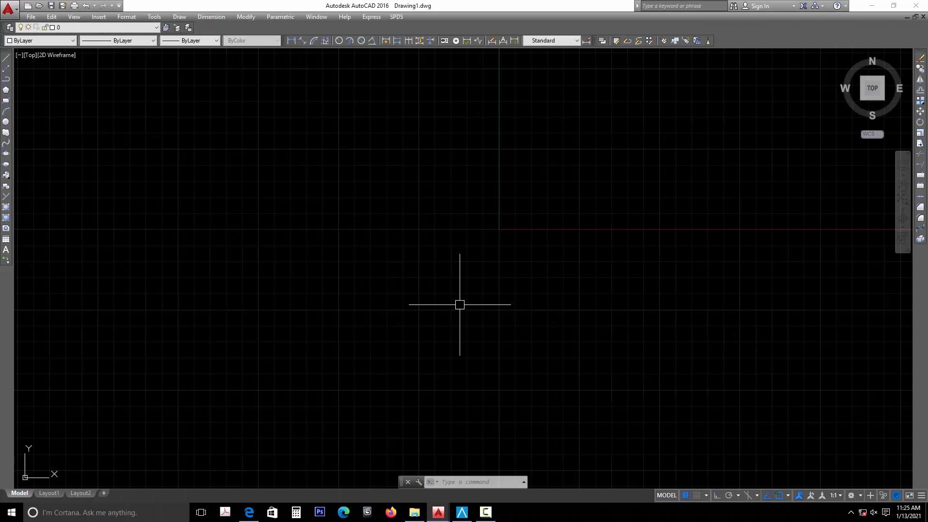
Try to set the model space limits with the LIMITS command, entering 100' for both the lower-left and upper-right corners
{"action": "type", "text": "L"}
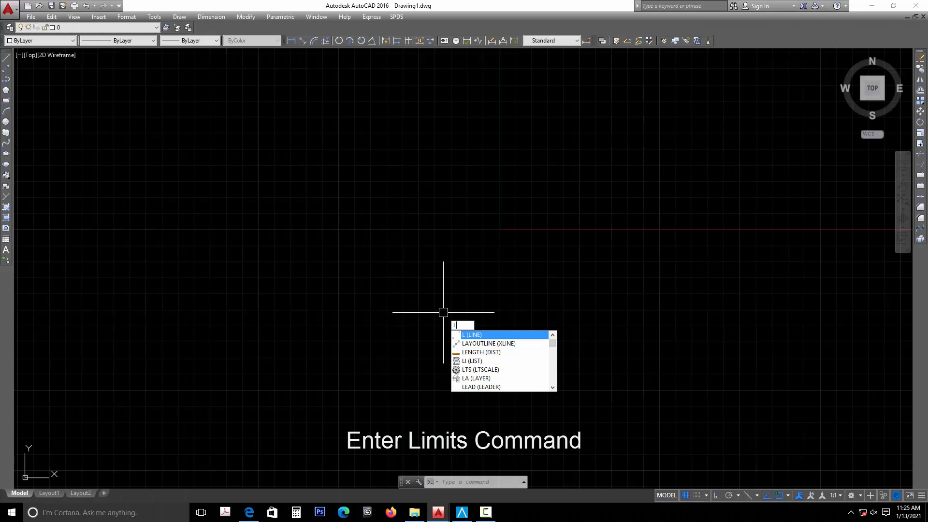
{"action": "type", "text": "IMITS"}
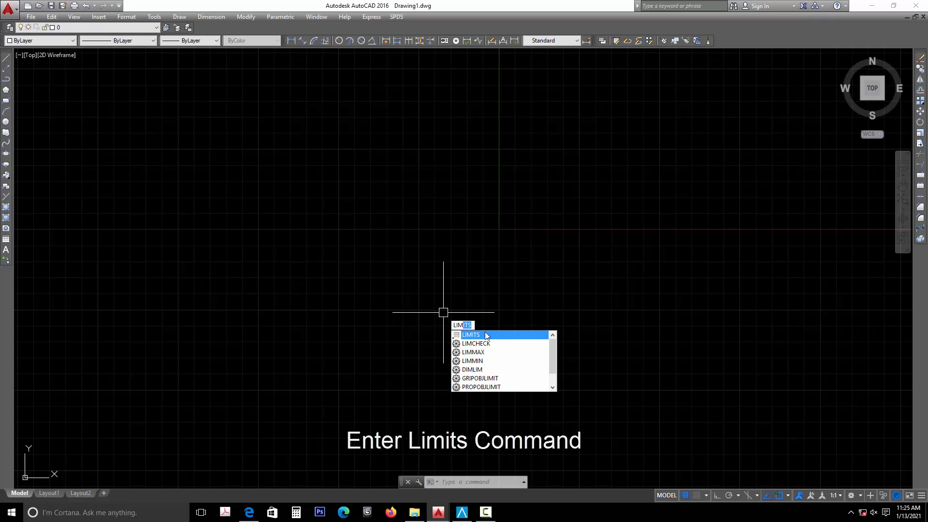
{"action": "mouse_move", "coordinate": [491, 334]}
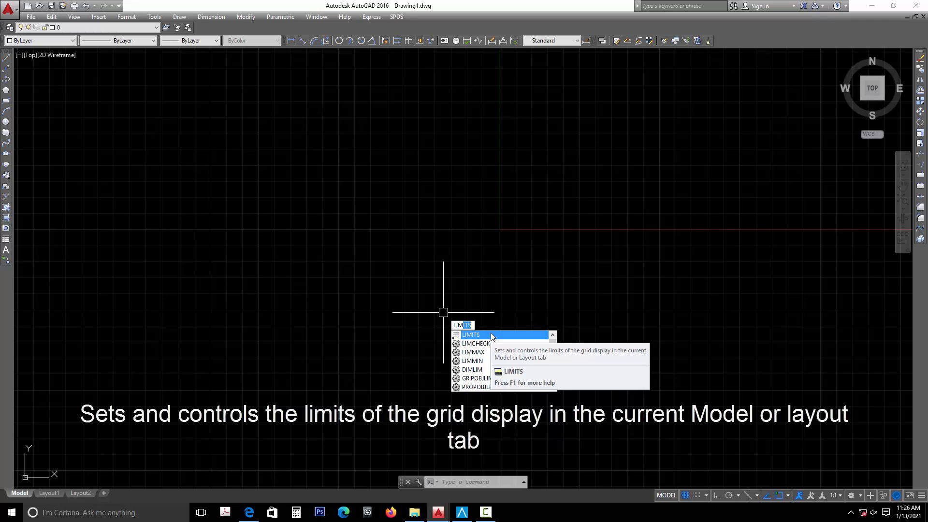
{"action": "left_click", "coordinate": [491, 334]}
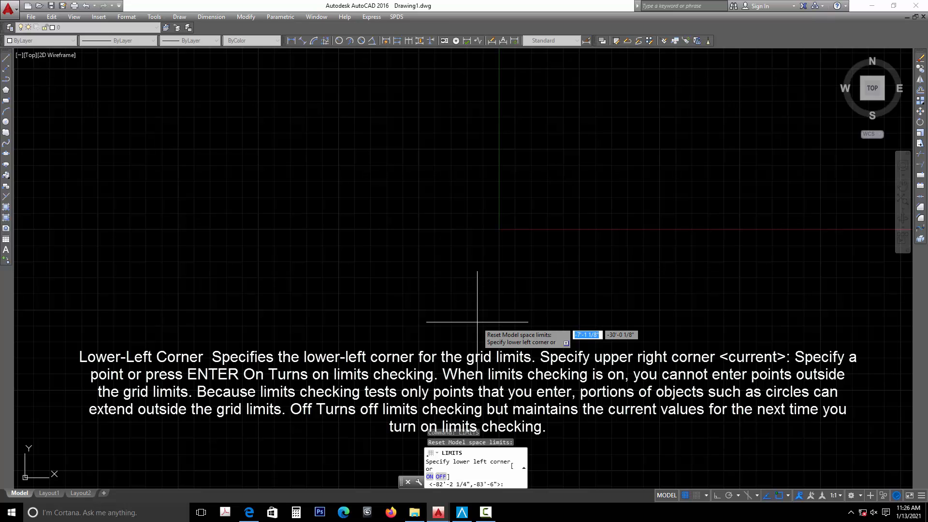
{"action": "type", "text": "10"}
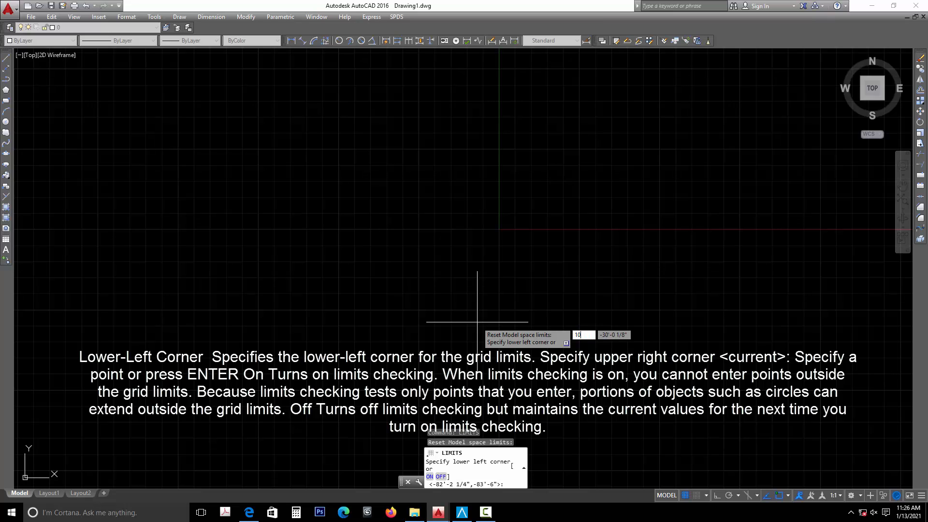
{"action": "type", "text": "0'"}
{"action": "key", "text": "Return"}
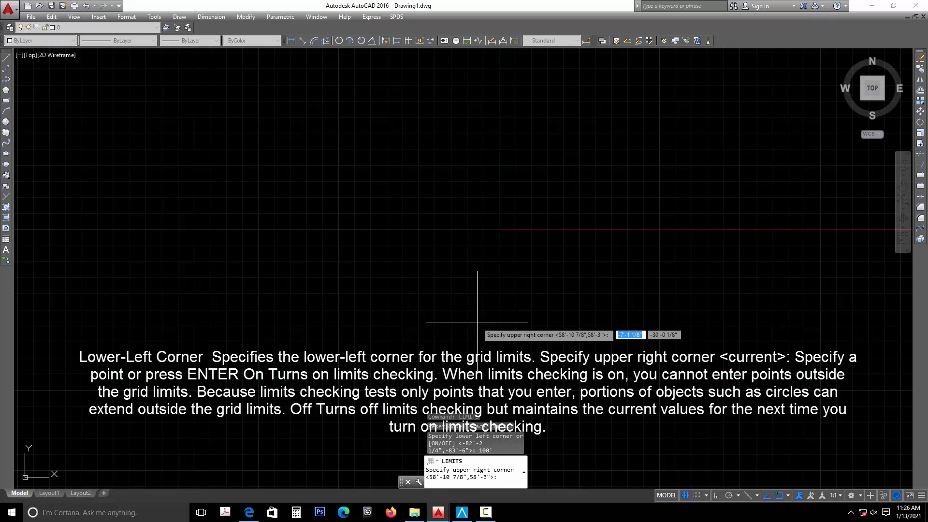
{"action": "type", "text": "100"}
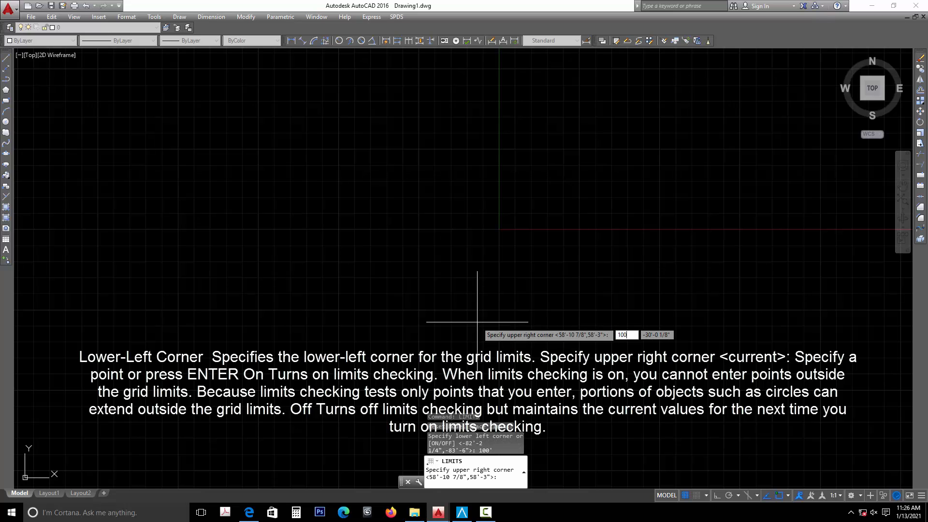
{"action": "type", "text": "'"}
{"action": "key", "text": "Return"}
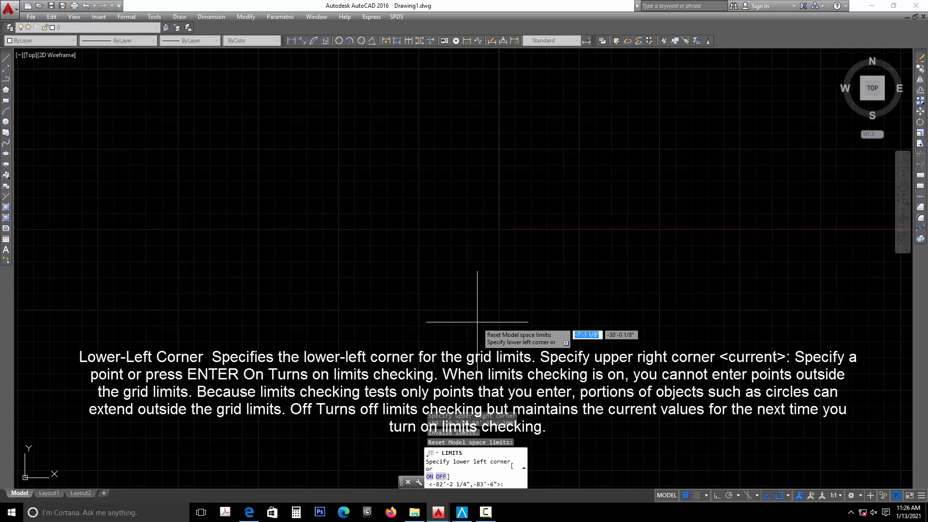
Retry 100' for both corners of the model space limits, and finish the command by accepting the default corners
{"action": "type", "text": "100"}
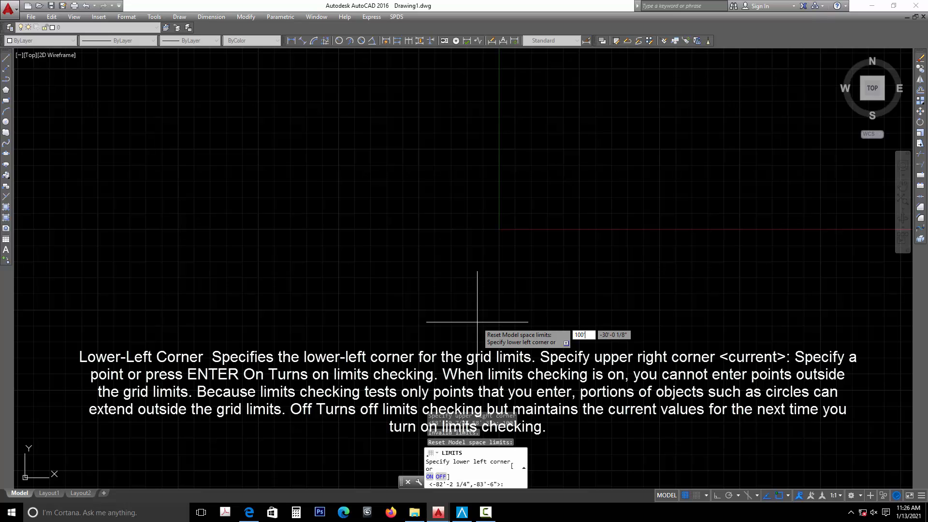
{"action": "key", "text": "Return"}
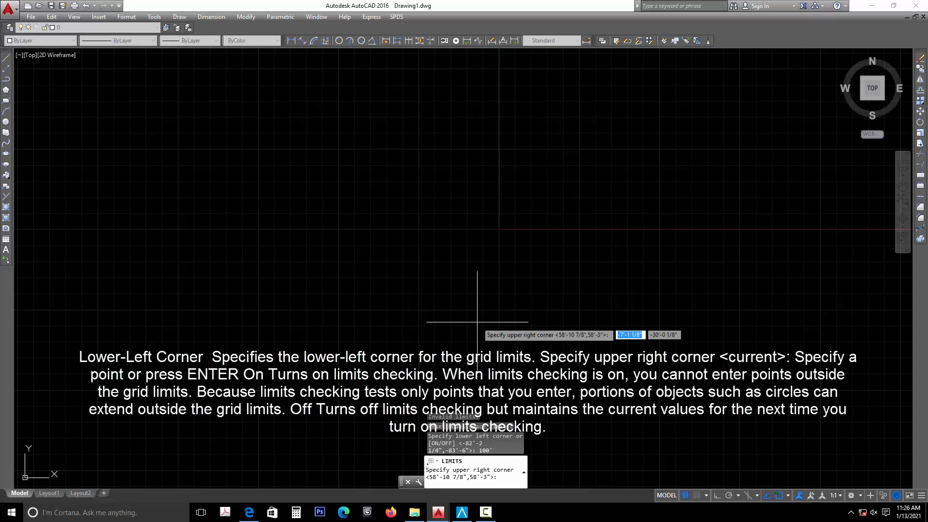
{"action": "type", "text": "100'"}
{"action": "key", "text": "Return"}
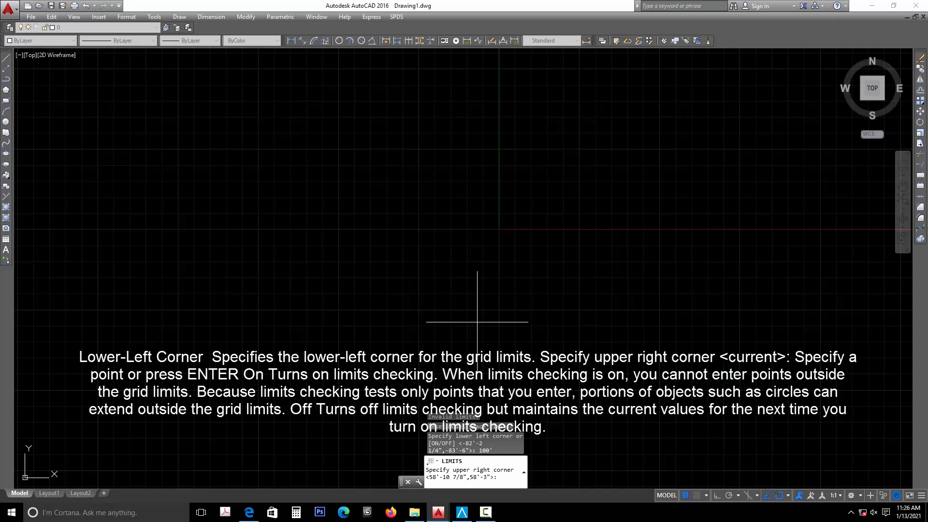
{"action": "key", "text": "Return"}
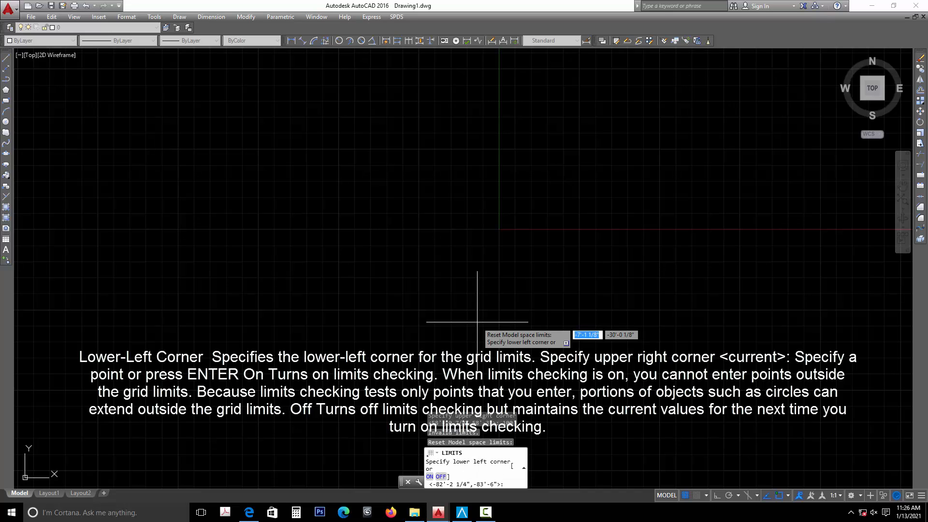
{"action": "type", "text": "100'"}
{"action": "key", "text": "Return"}
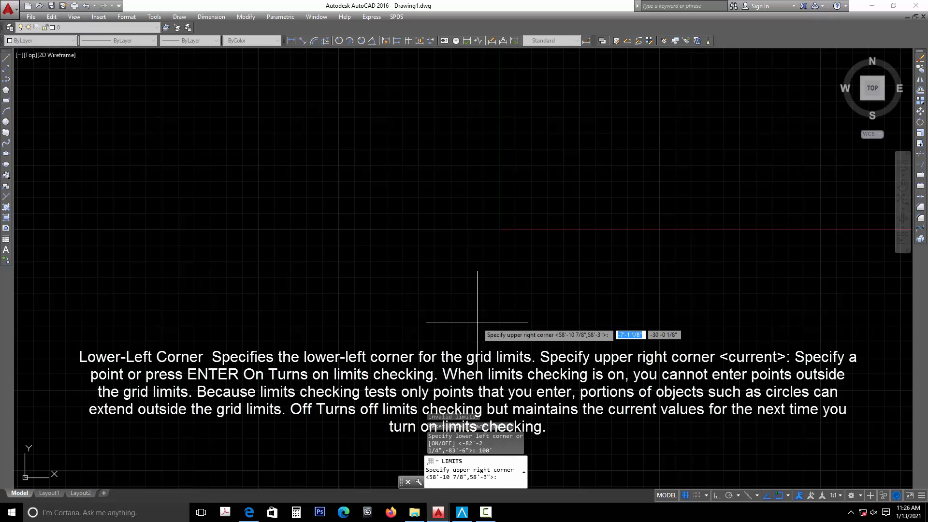
{"action": "type", "text": "100'"}
{"action": "key", "text": "Return"}
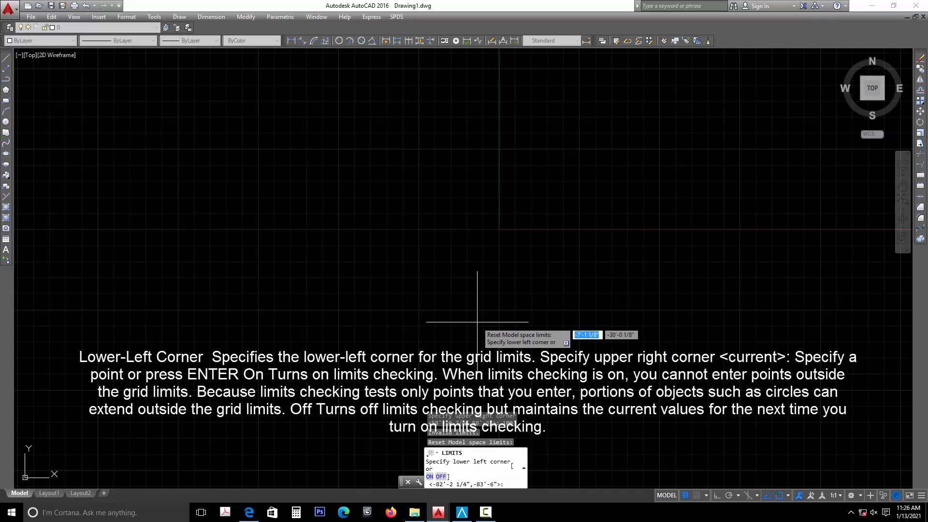
{"action": "key", "text": "Return"}
{"action": "key", "text": "Return"}
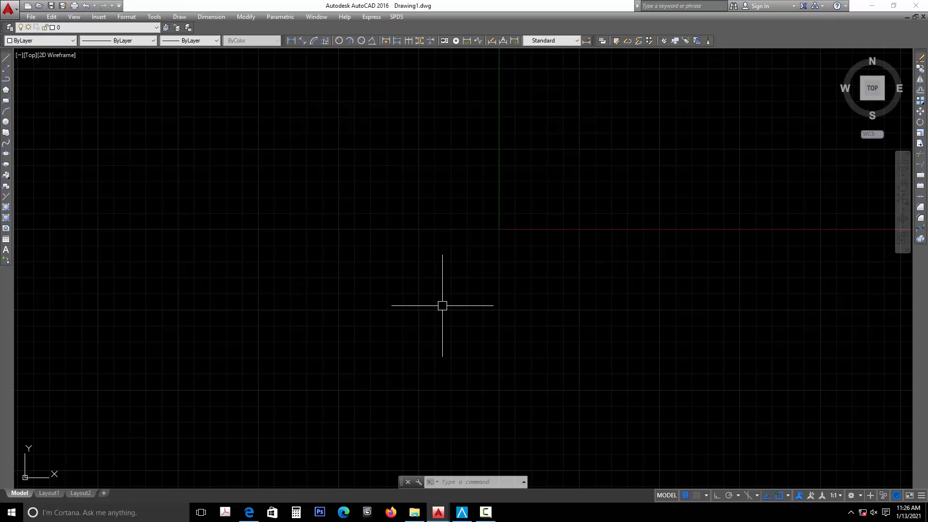
Zoom the drawing view with the All option of the ZOOM command
{"action": "type", "text": "z"}
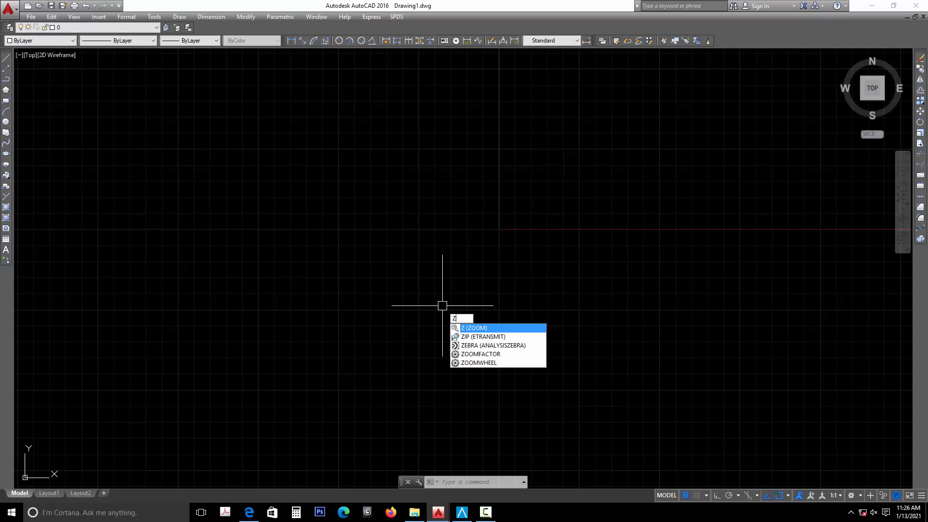
{"action": "left_click", "coordinate": [491, 330]}
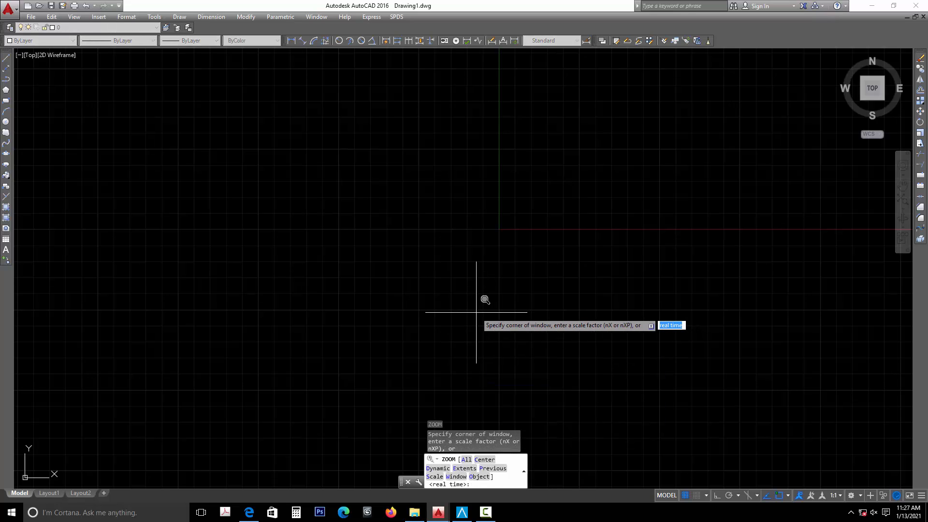
{"action": "type", "text": "A"}
{"action": "key", "text": "Return"}
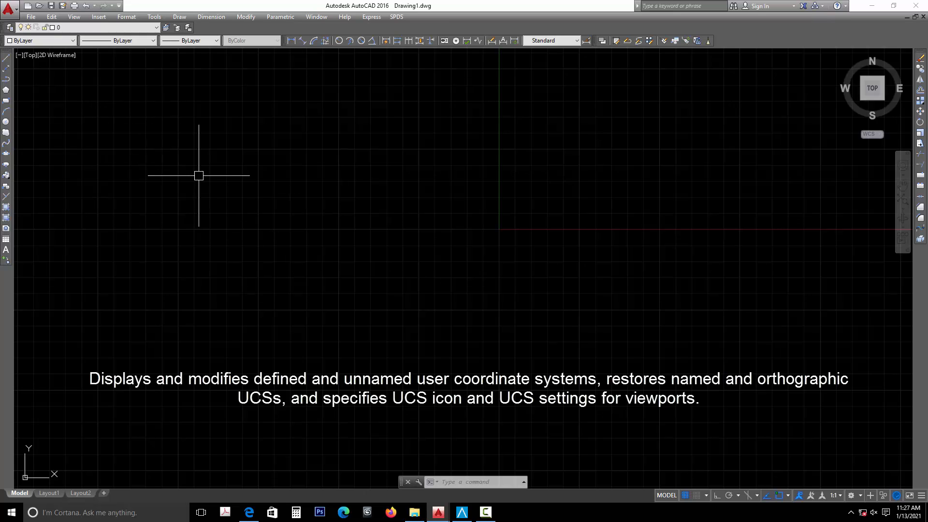
Start the UCS command for managing the user coordinate system
{"action": "type", "text": "UCS"}
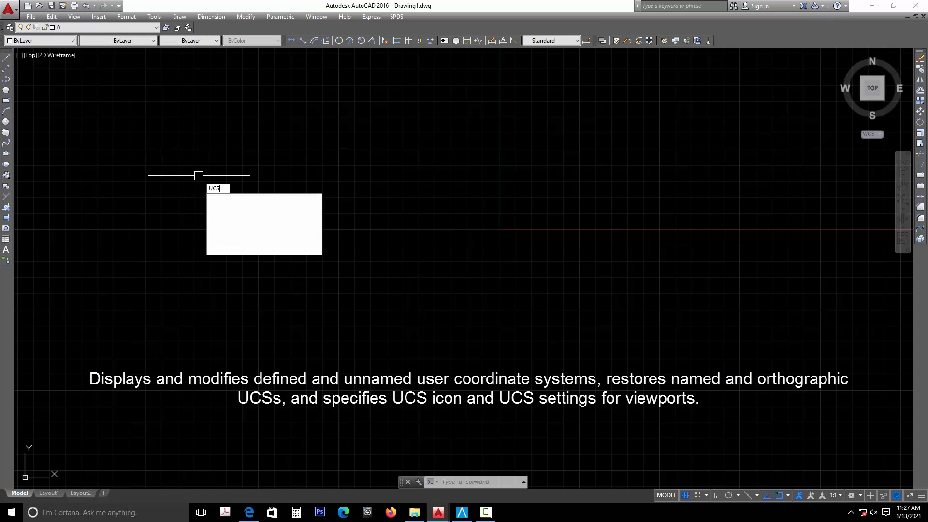